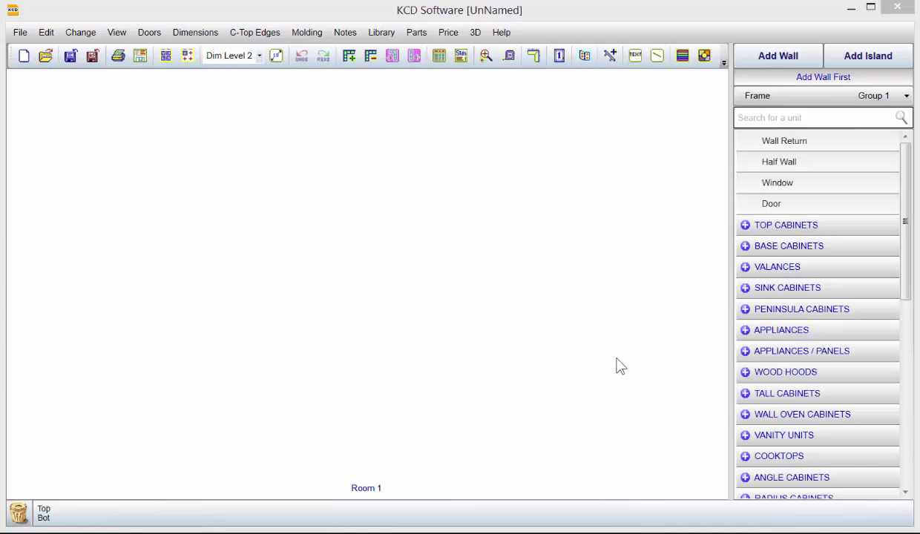
Open the KCD Backup dialog via File > Back Up/Restore > Back Up KCD
{"action": "left_click_drag", "start_coordinate": [627, 530], "coordinate": [626, 530]}
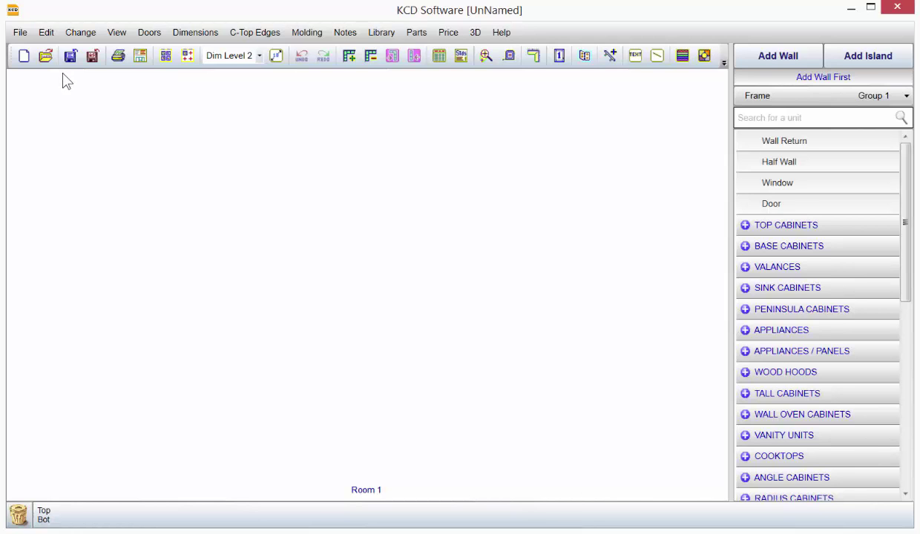
{"action": "left_click", "coordinate": [19, 34]}
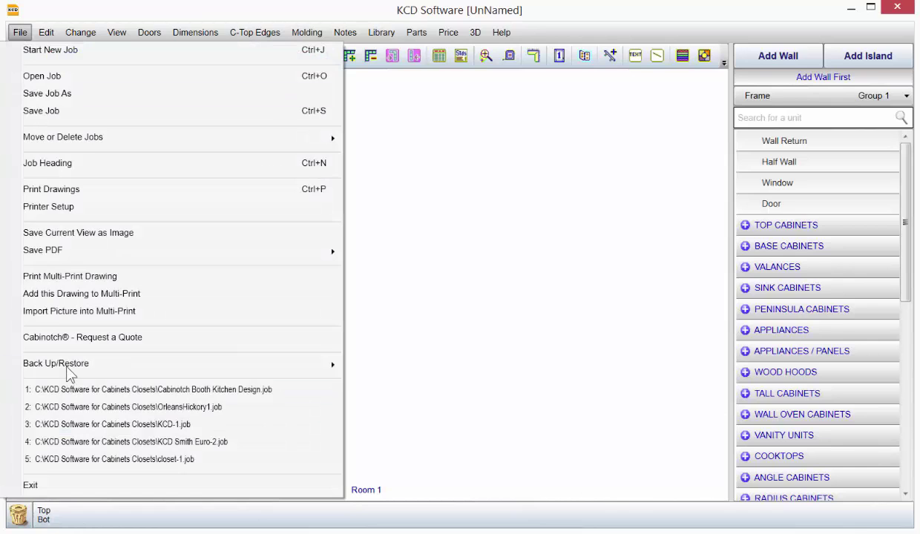
{"action": "mouse_move", "coordinate": [67, 367]}
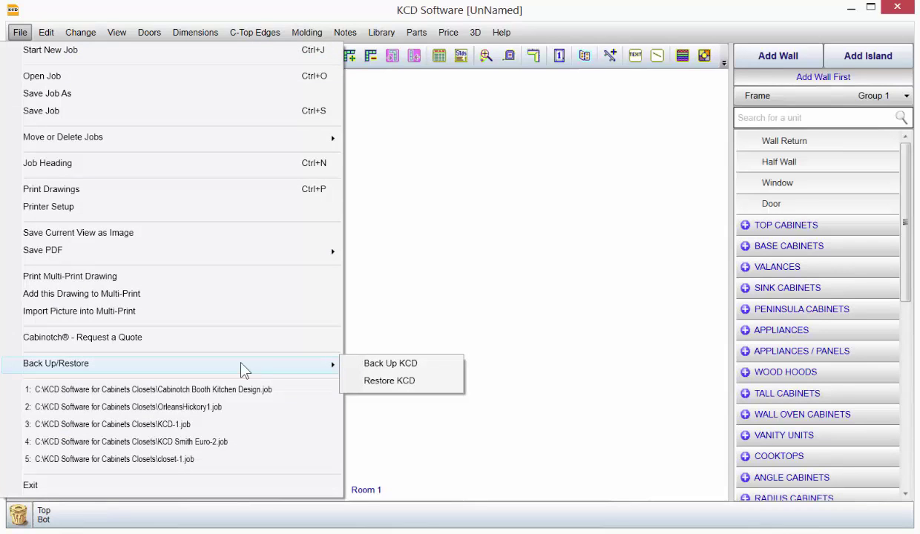
{"action": "left_click", "coordinate": [401, 364]}
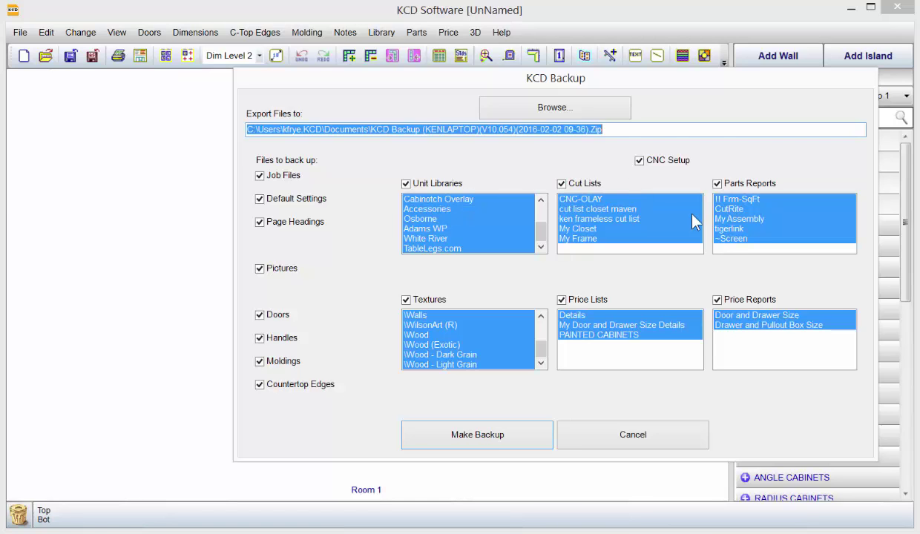
{"action": "left_click", "coordinate": [550, 109]}
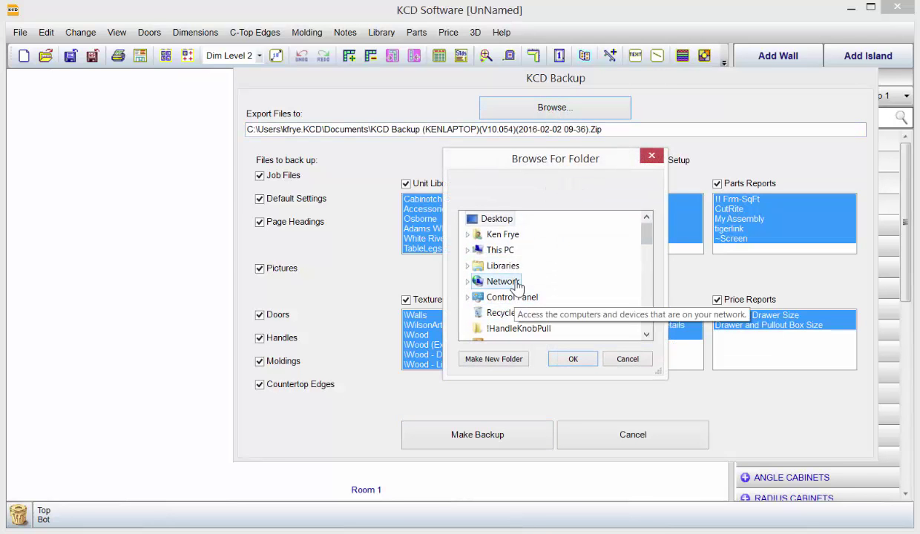
{"action": "left_click", "coordinate": [502, 220]}
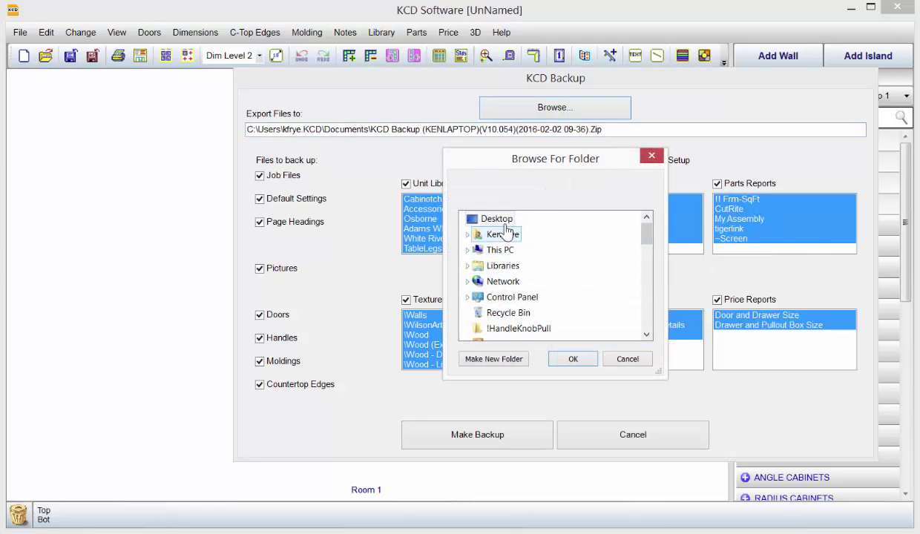
{"action": "left_click", "coordinate": [506, 253]}
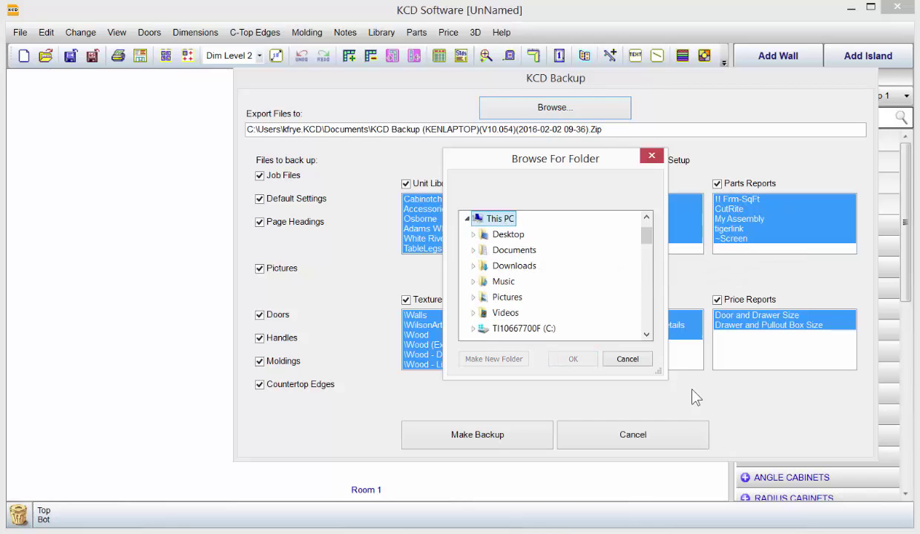
{"action": "scroll", "coordinate": [650, 337], "scroll_direction": "down", "scroll_amount": 1}
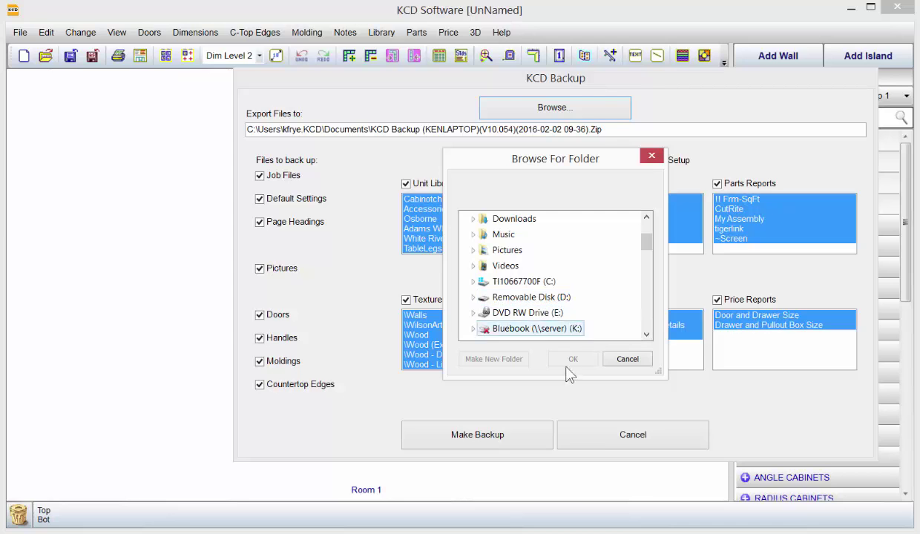
{"action": "left_click", "coordinate": [628, 360]}
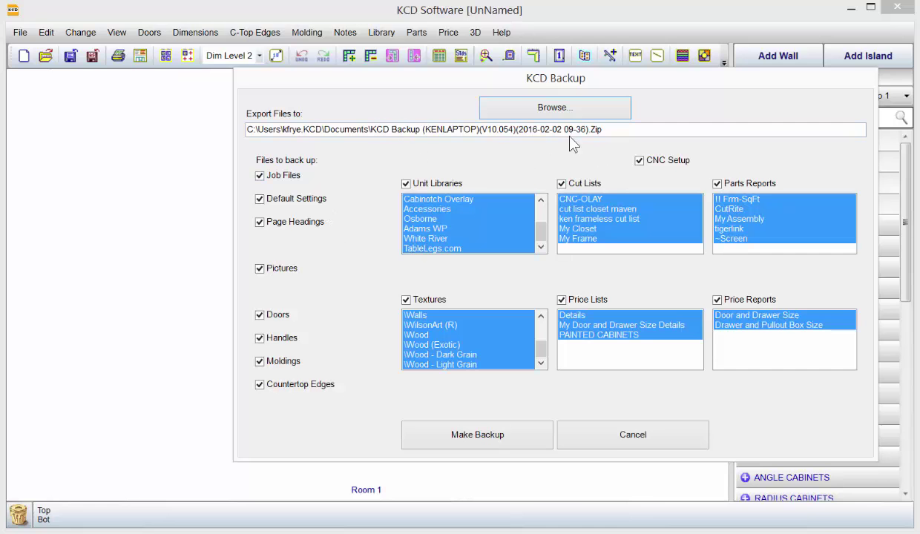
Cancel the KCD backup and choose Restore KCD from the Back Up/Restore menu
{"action": "left_click", "coordinate": [633, 437]}
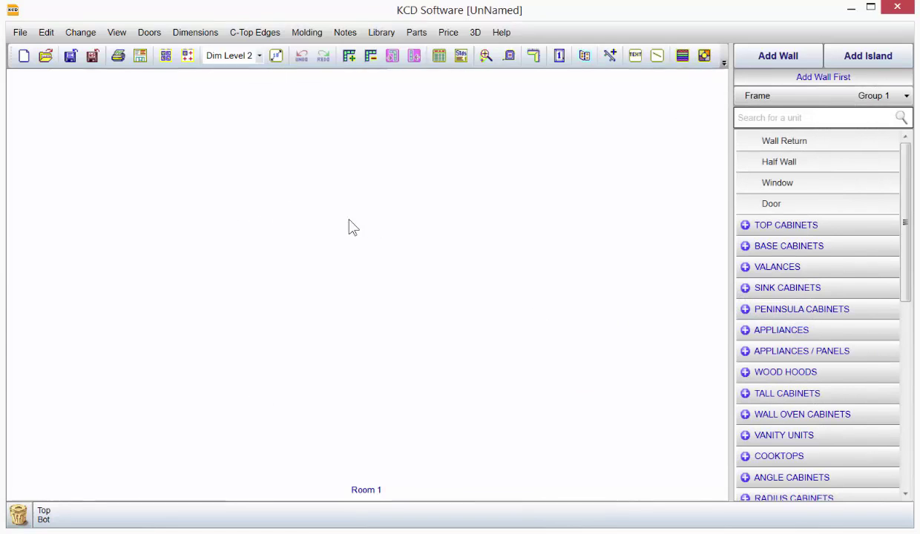
{"action": "left_click", "coordinate": [20, 33]}
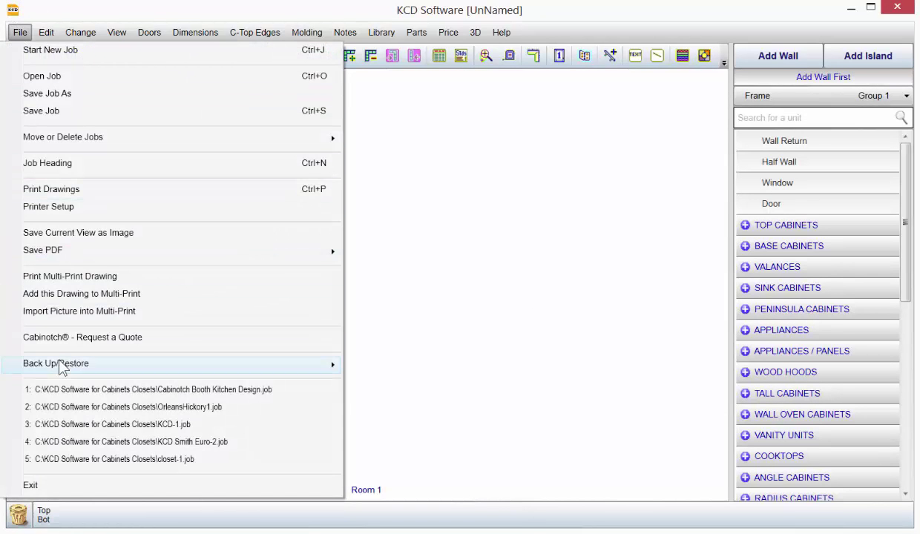
{"action": "mouse_move", "coordinate": [63, 368]}
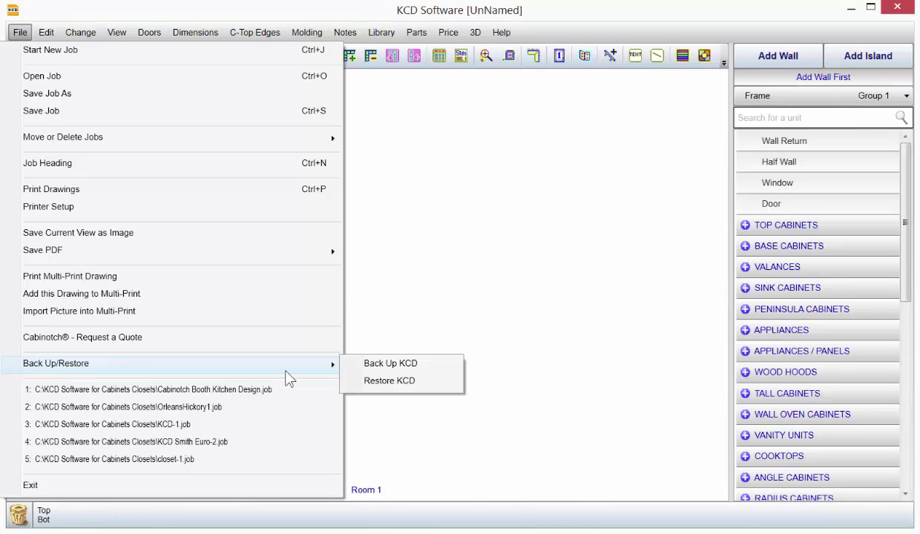
{"action": "left_click", "coordinate": [371, 383]}
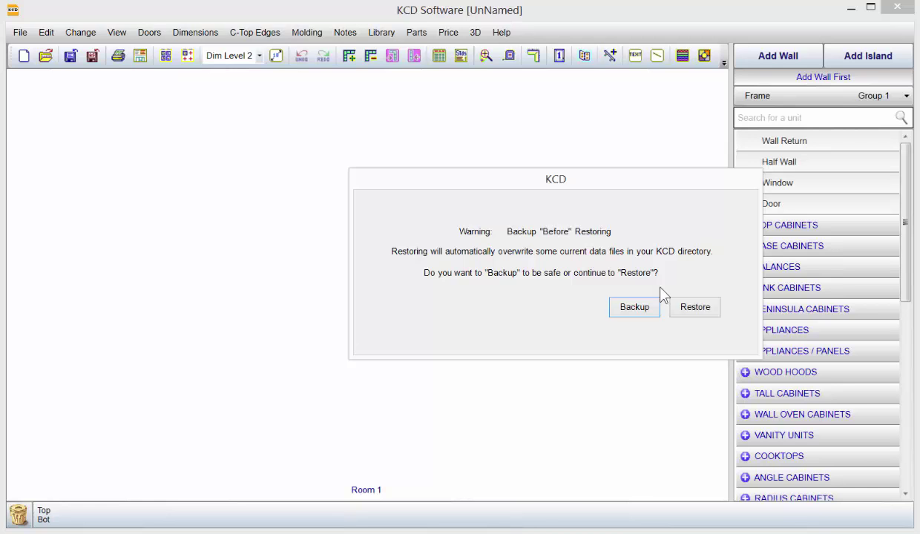
Proceed to restore without backing up, restoring the entire archive
{"action": "left_click", "coordinate": [704, 312]}
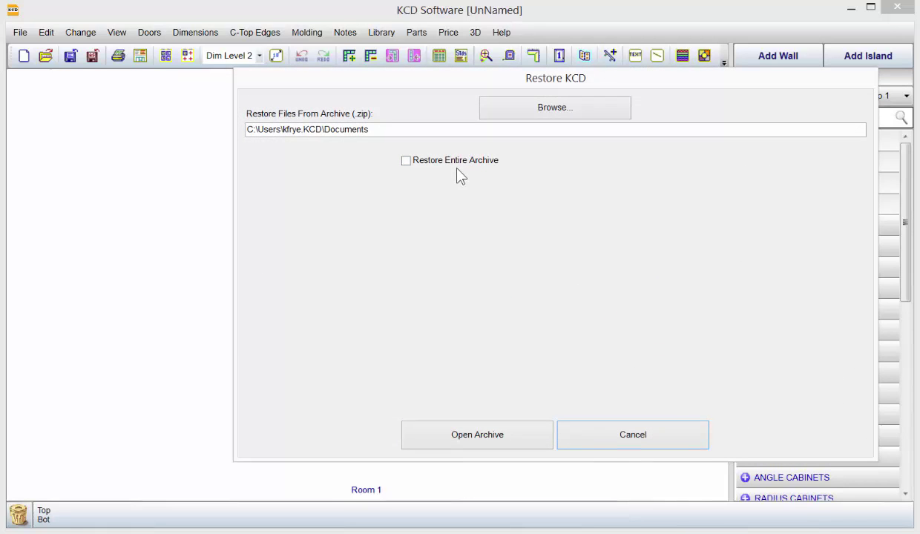
{"action": "left_click", "coordinate": [407, 161]}
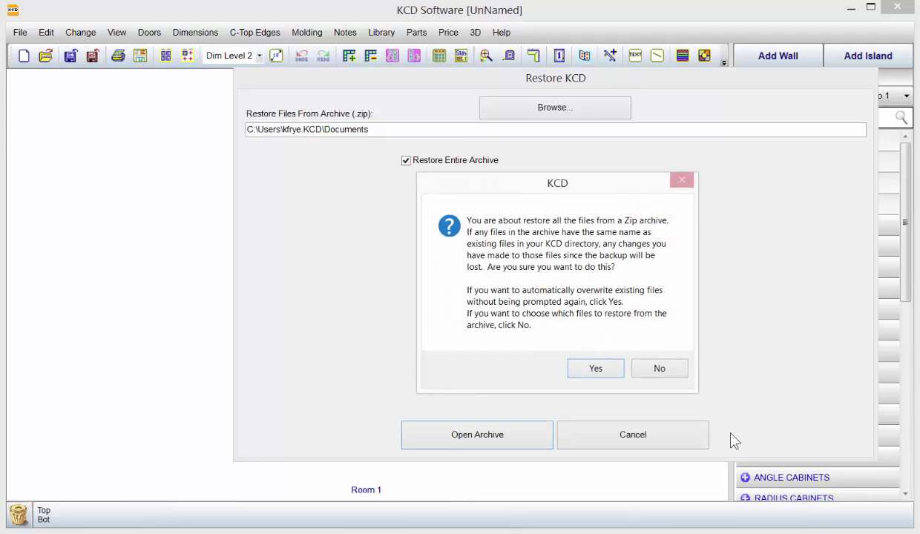
{"action": "left_click", "coordinate": [609, 372]}
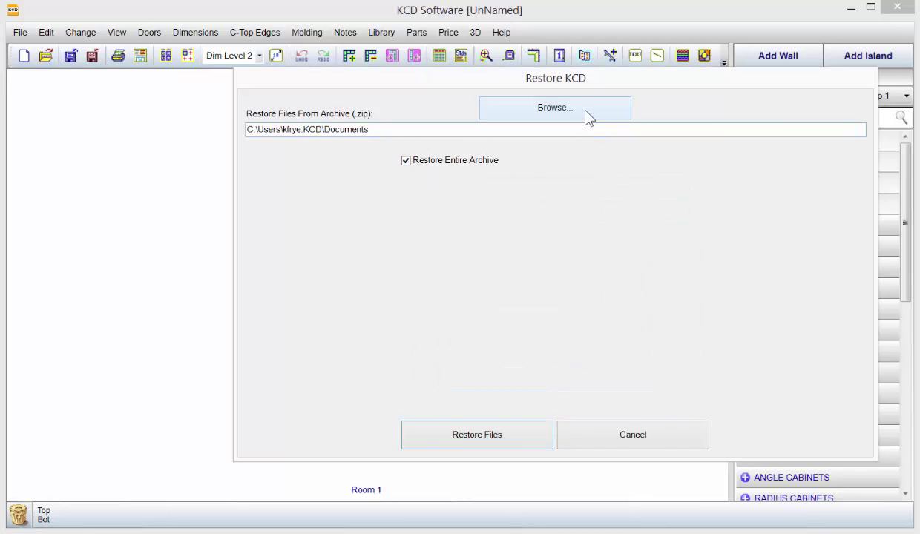
Select the dated KCD Backup zip on Removable Disk (D:) as the restore archive
{"action": "left_click", "coordinate": [586, 116]}
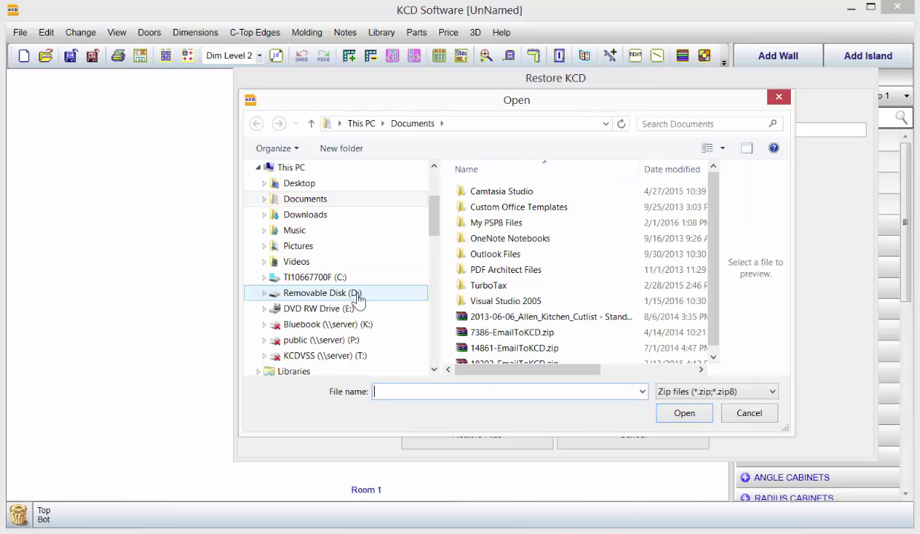
{"action": "left_click", "coordinate": [345, 285]}
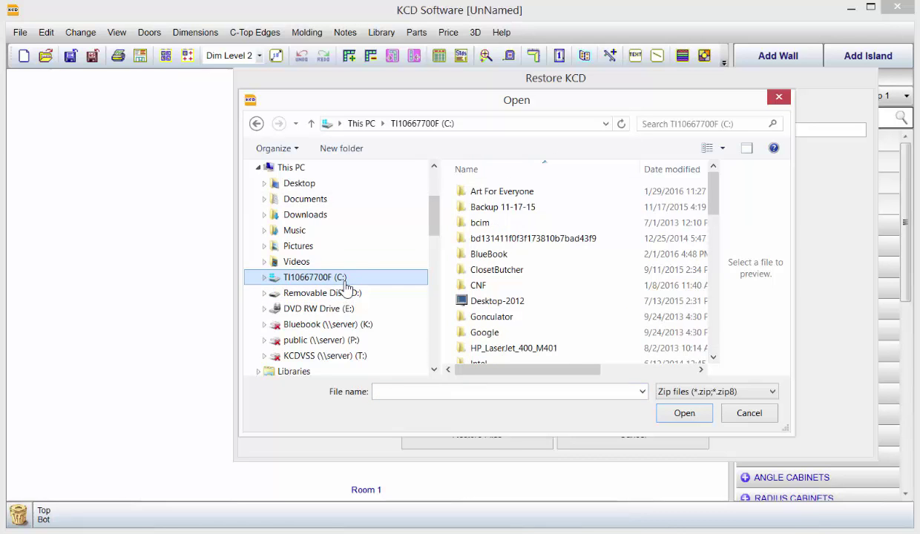
{"action": "left_click", "coordinate": [346, 296]}
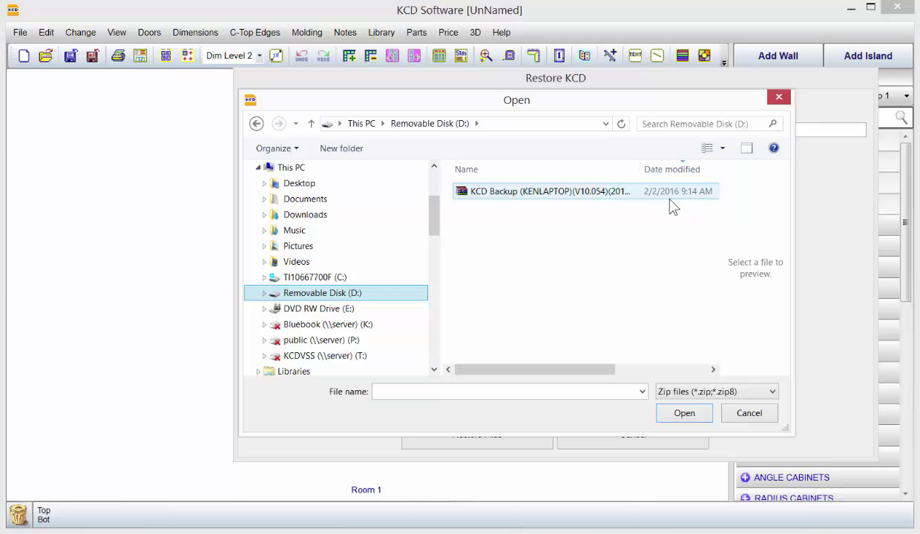
{"action": "left_click", "coordinate": [605, 192]}
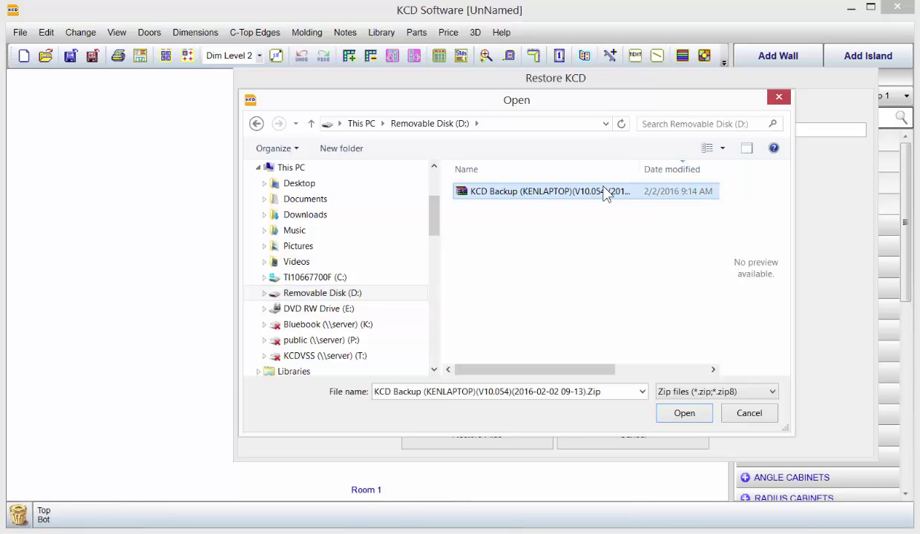
{"action": "left_click", "coordinate": [685, 414]}
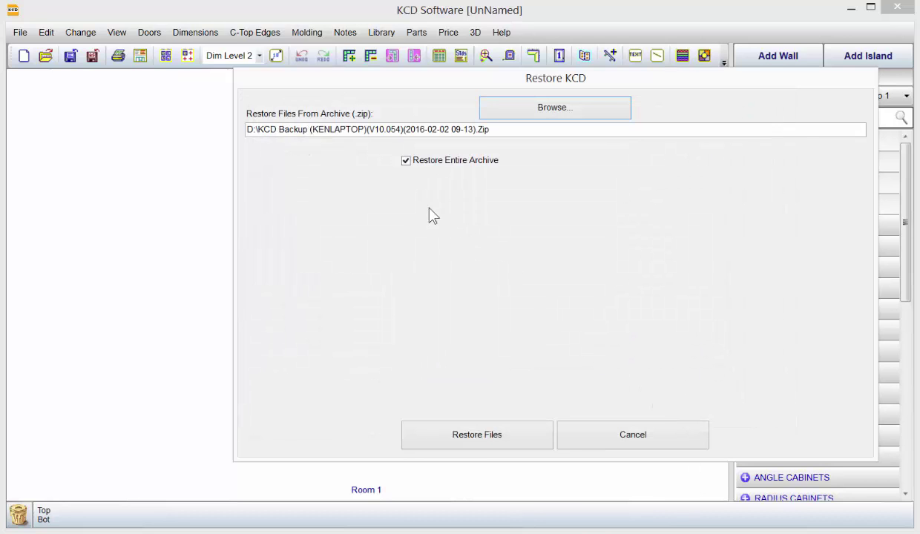
Restore the archive's files, acknowledge completion, and decline restarting KCD
{"action": "left_click", "coordinate": [489, 435]}
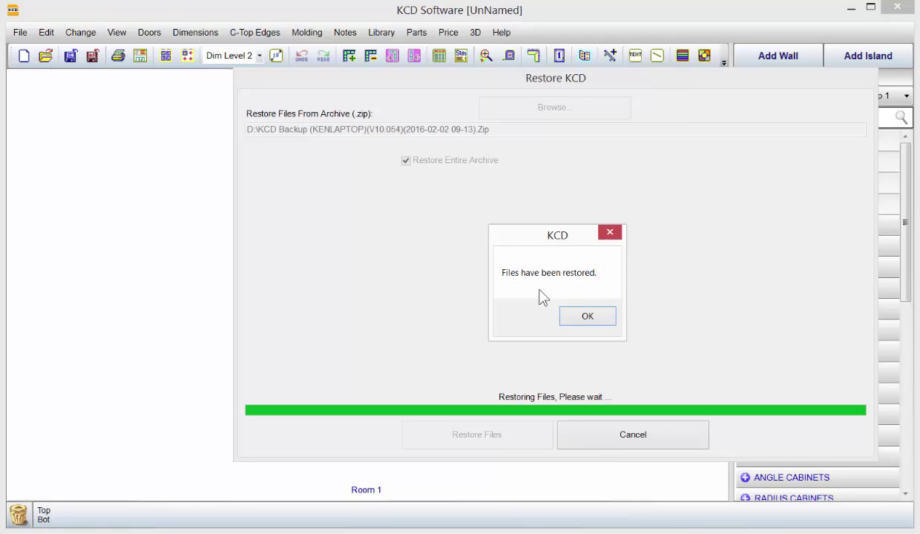
{"action": "left_click", "coordinate": [590, 319]}
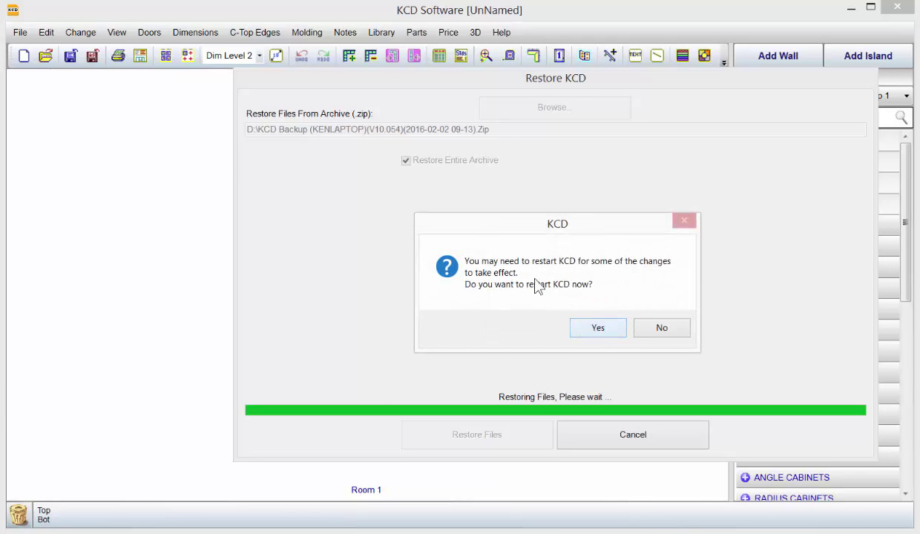
{"action": "left_click", "coordinate": [663, 340]}
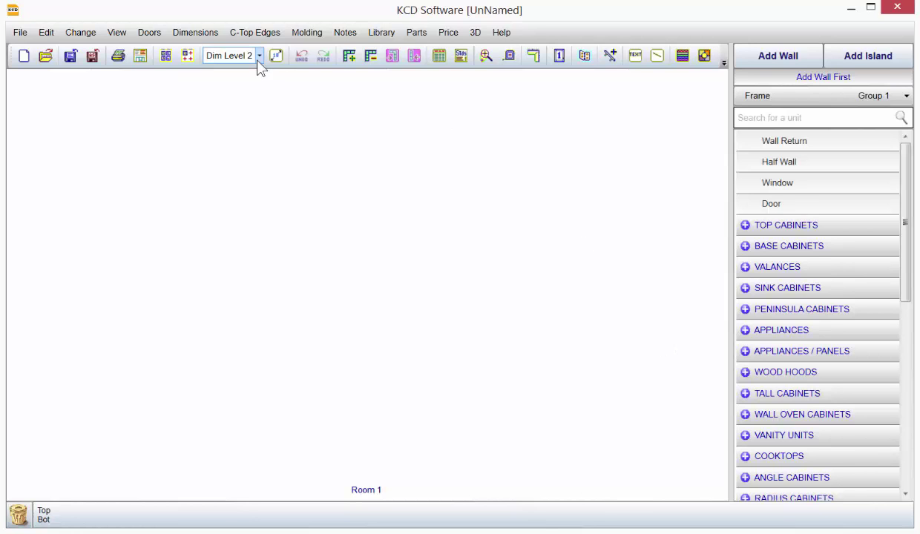
Start a new KCD backup excluding Unit Libraries, Textures, Price Lists, Cut Lists, CNC Setup, Parts and Price Reports
{"action": "left_click", "coordinate": [27, 35]}
{"action": "mouse_move", "coordinate": [88, 357]}
{"action": "left_click", "coordinate": [375, 362]}
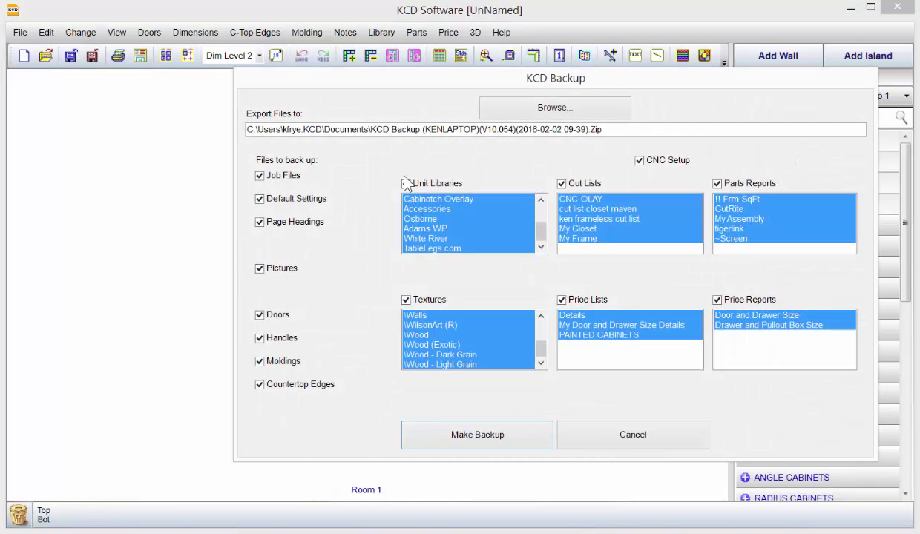
{"action": "left_click", "coordinate": [406, 183]}
{"action": "left_click", "coordinate": [409, 302]}
{"action": "left_click", "coordinate": [562, 299]}
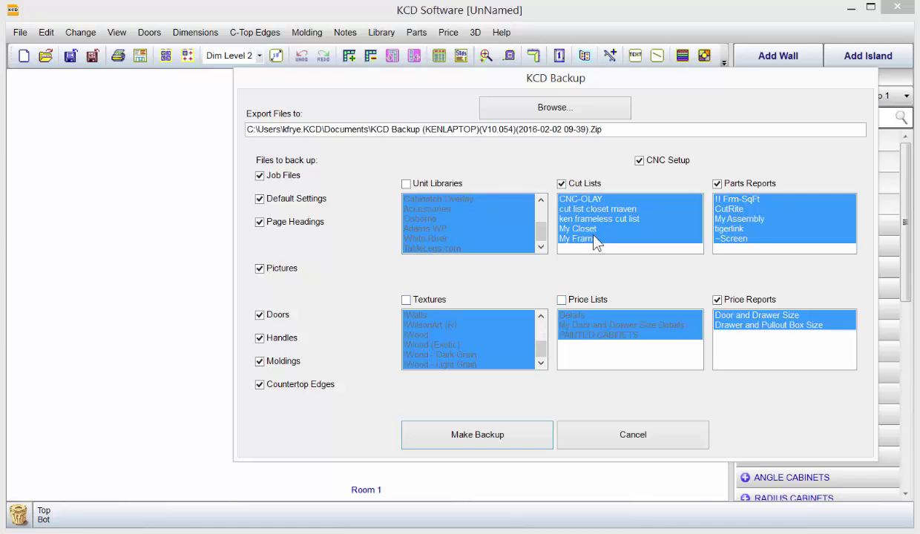
{"action": "left_click", "coordinate": [562, 184]}
{"action": "left_click", "coordinate": [640, 161]}
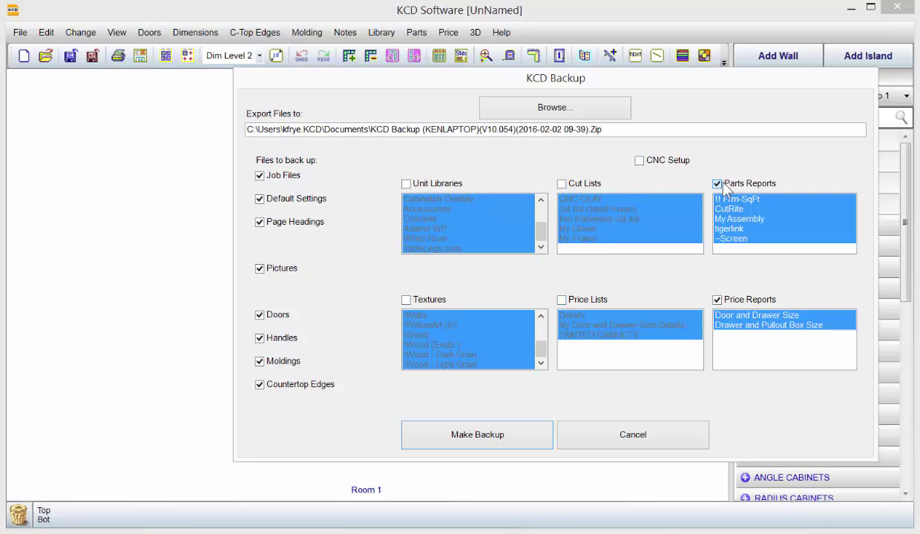
{"action": "left_click", "coordinate": [718, 183]}
{"action": "left_click", "coordinate": [717, 300]}
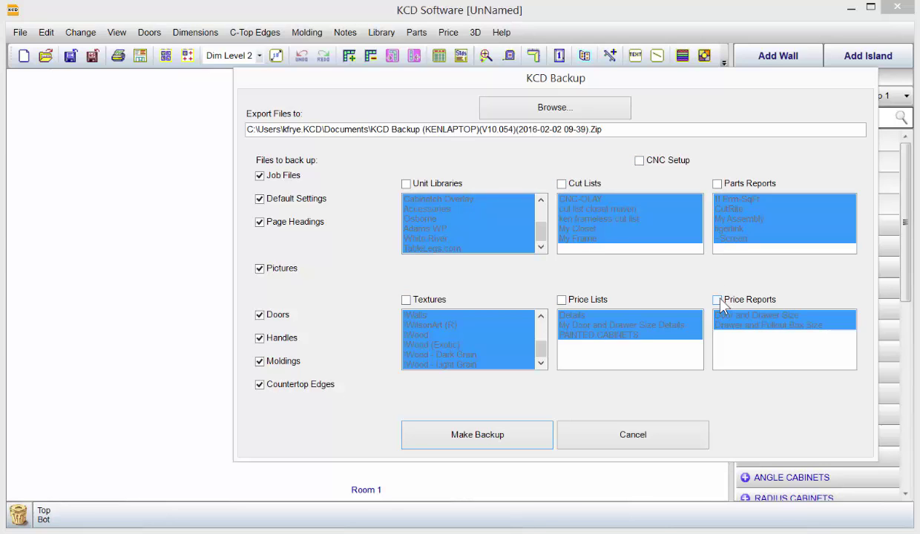
Also exclude Countertop Edges, Moldings, Handles, Doors, Pictures, Page Headings and Default Settings
{"action": "left_click", "coordinate": [261, 385]}
{"action": "left_click", "coordinate": [260, 362]}
{"action": "left_click", "coordinate": [259, 339]}
{"action": "left_click", "coordinate": [260, 315]}
{"action": "left_click", "coordinate": [260, 269]}
{"action": "left_click", "coordinate": [260, 222]}
{"action": "left_click", "coordinate": [260, 199]}
Cancel the job-files-only KCD Backup dialog without creating a backup
{"action": "left_click", "coordinate": [622, 444]}
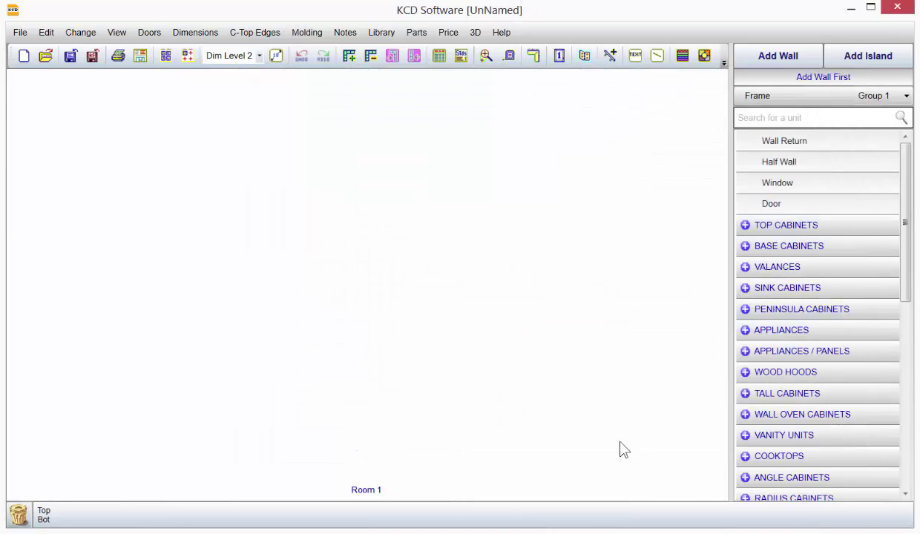